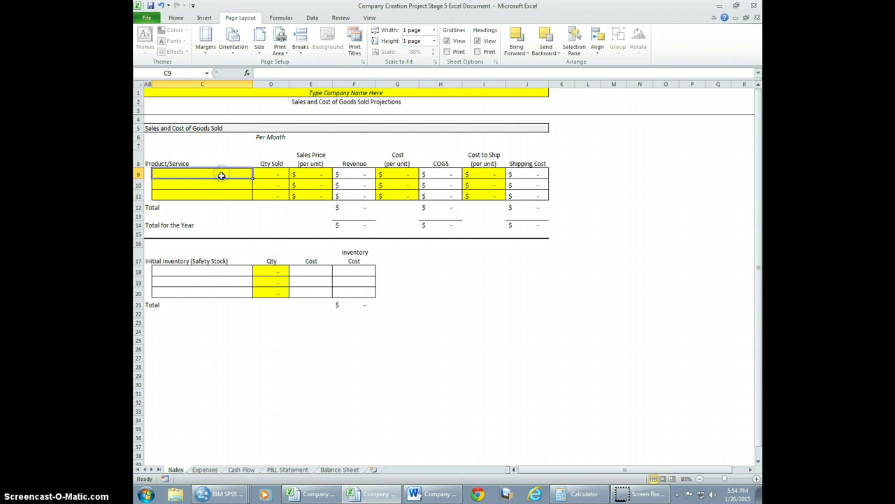
click(225, 183)
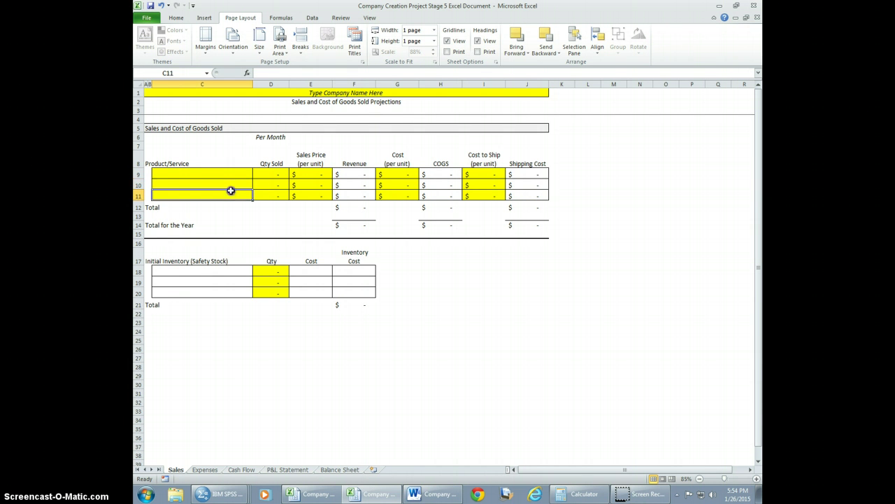
click(231, 173)
click(228, 184)
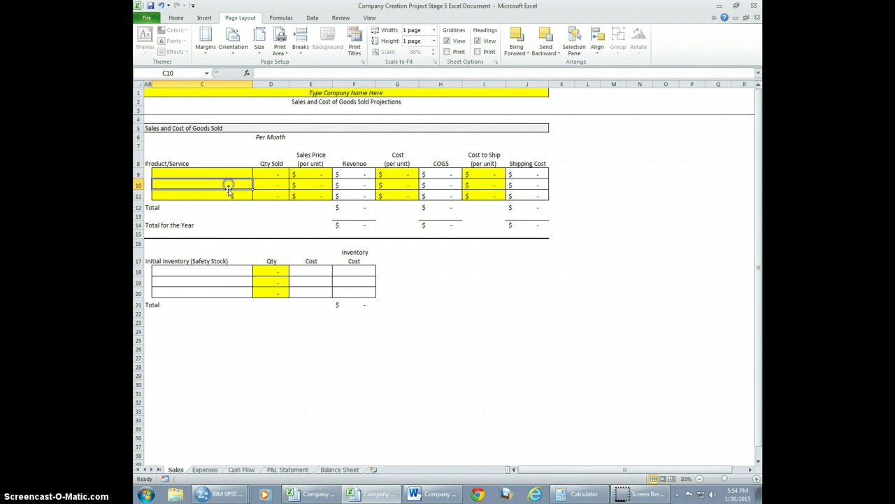
click(230, 194)
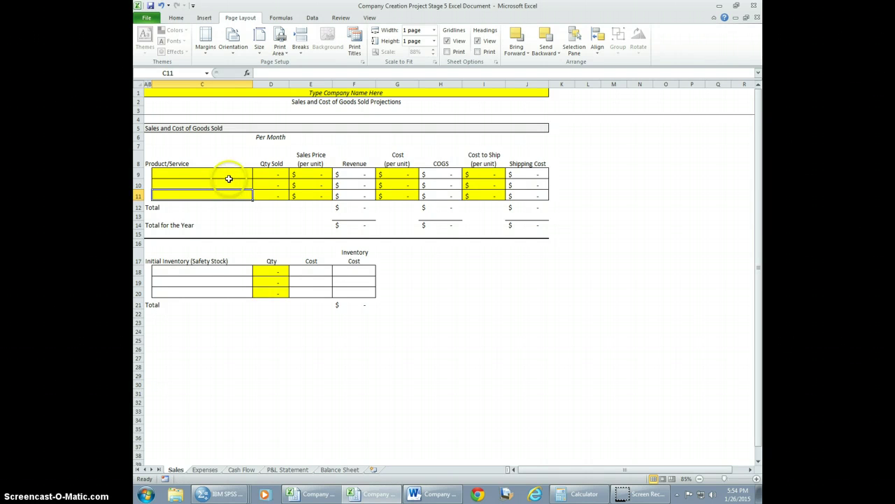
click(219, 175)
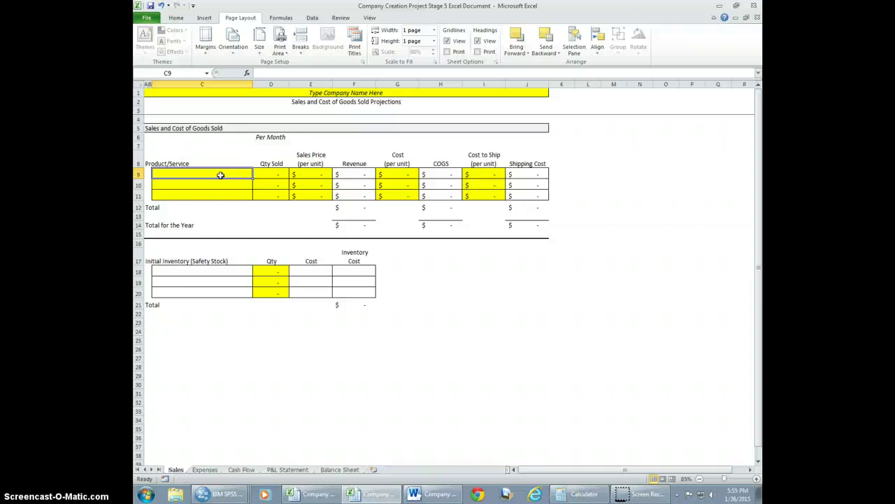
- Enter "Product A" as the first product in the Product/Service column of the Sales sheet
click(170, 163)
click(189, 183)
click(189, 174)
double_click(190, 173)
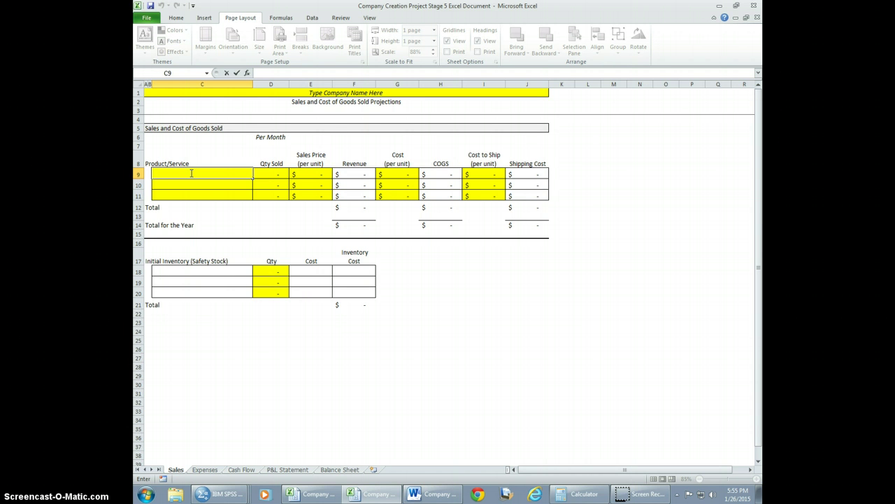
text(Product A)
click(207, 182)
click(199, 174)
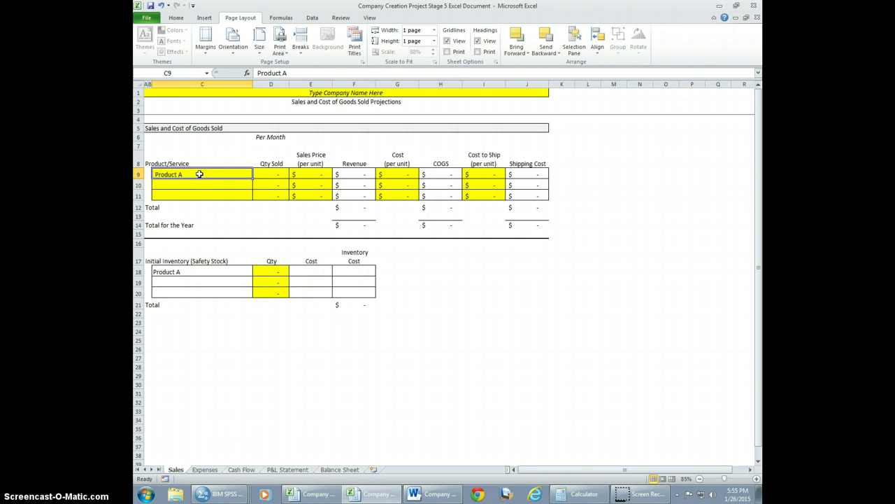
- Switch to the Word instructions, examine items a to d under Sales and Cost of Goods Sold, and return to the Excel workbook
click(264, 173)
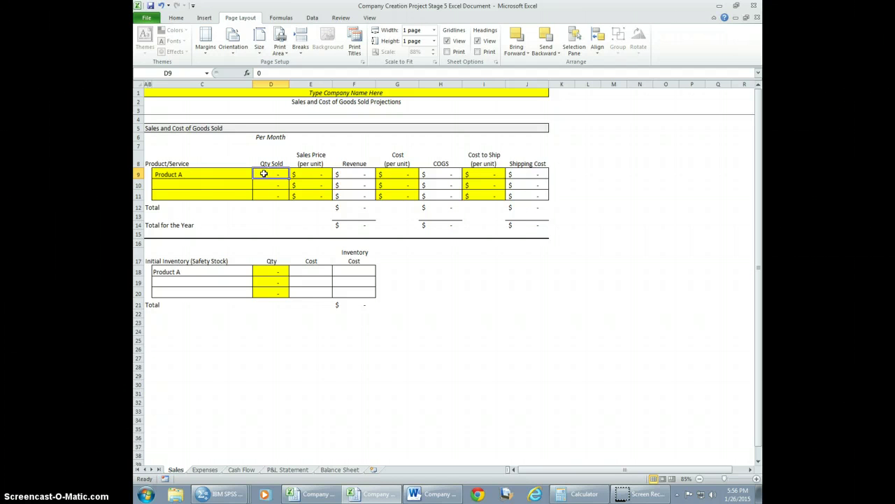
click(440, 494)
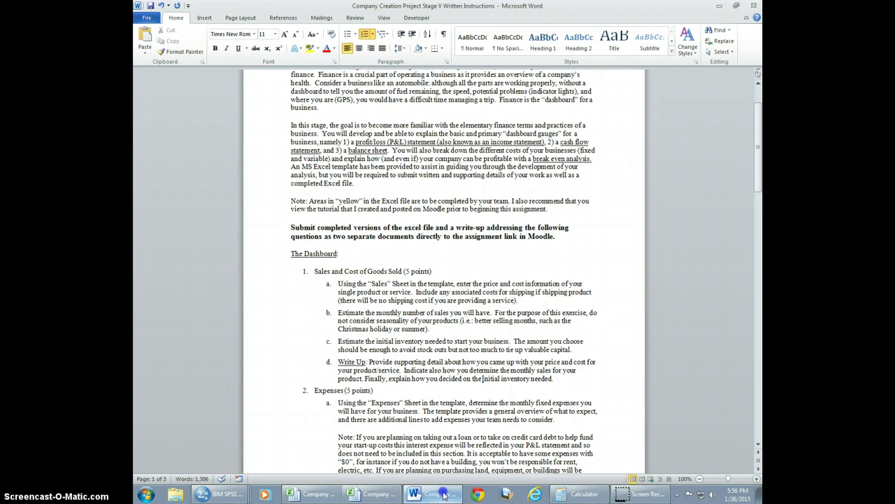
click(335, 284)
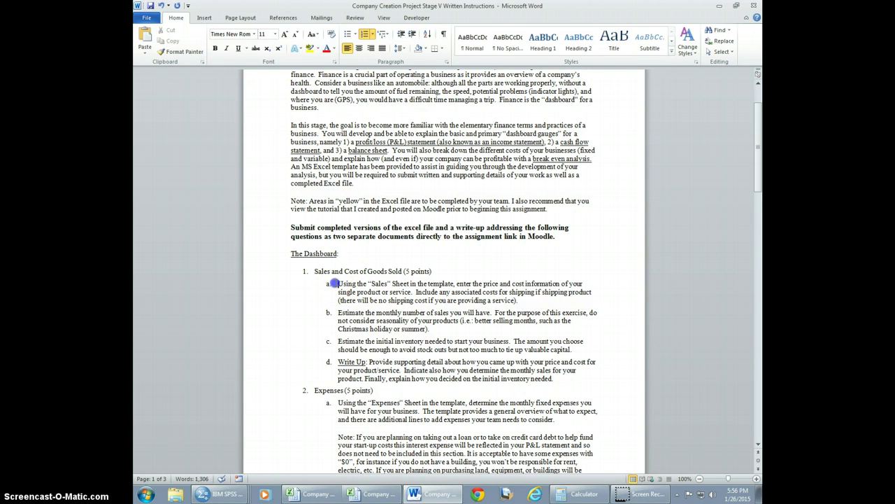
drag(334, 283, 568, 376)
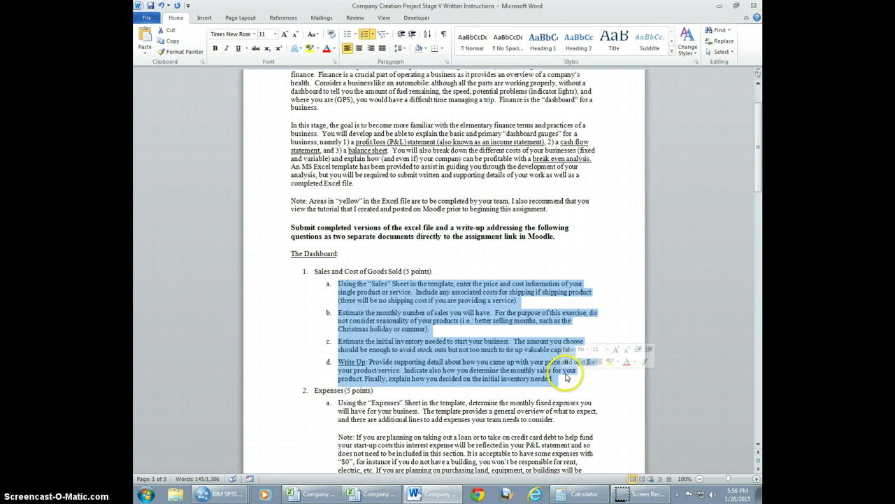
click(412, 378)
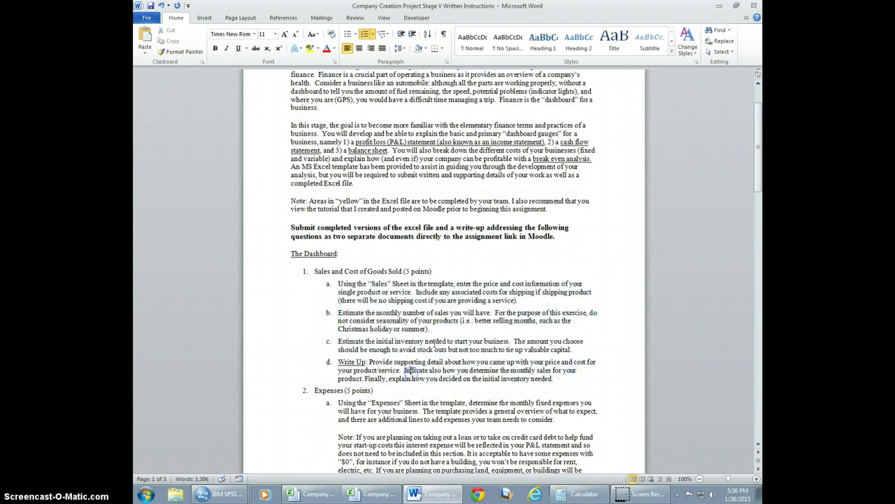
click(719, 6)
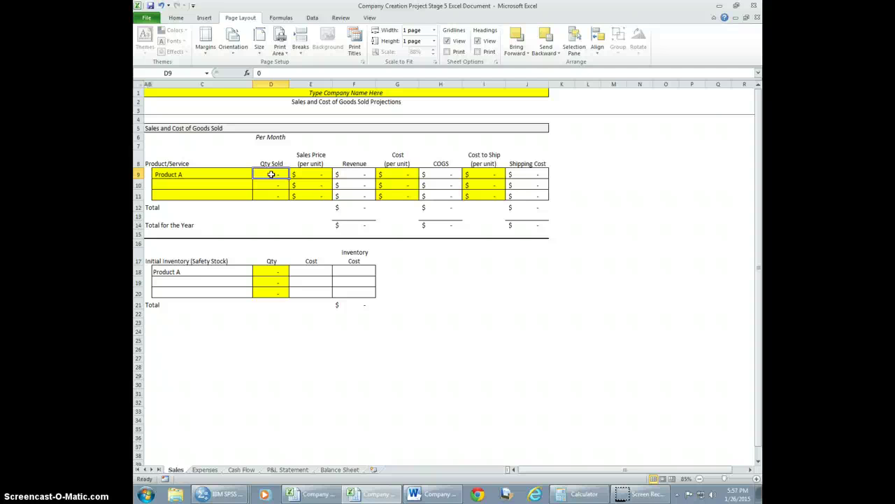
- Set Product A's monthly quantity sold to 1000 and its sales price per unit to 5
text(1)
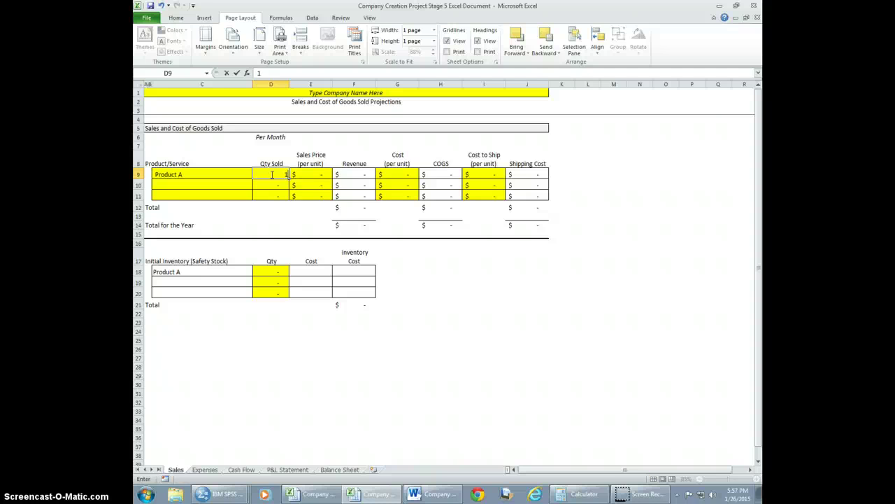
text(000)
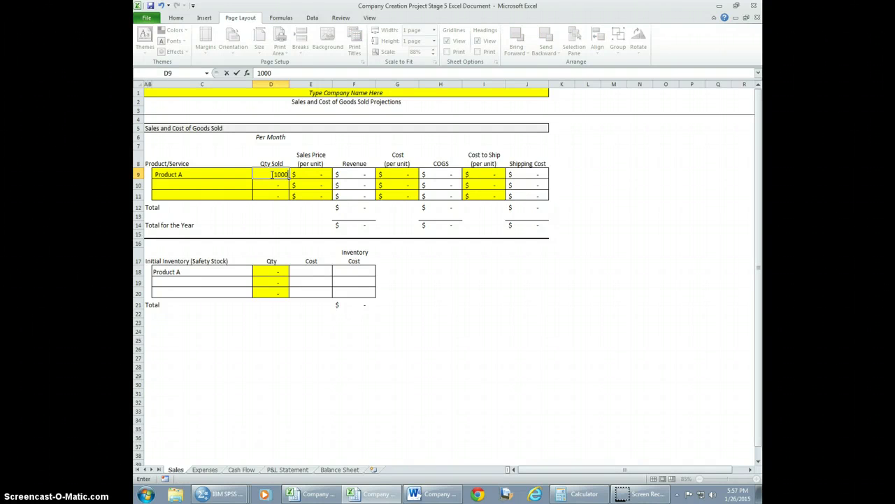
click(311, 176)
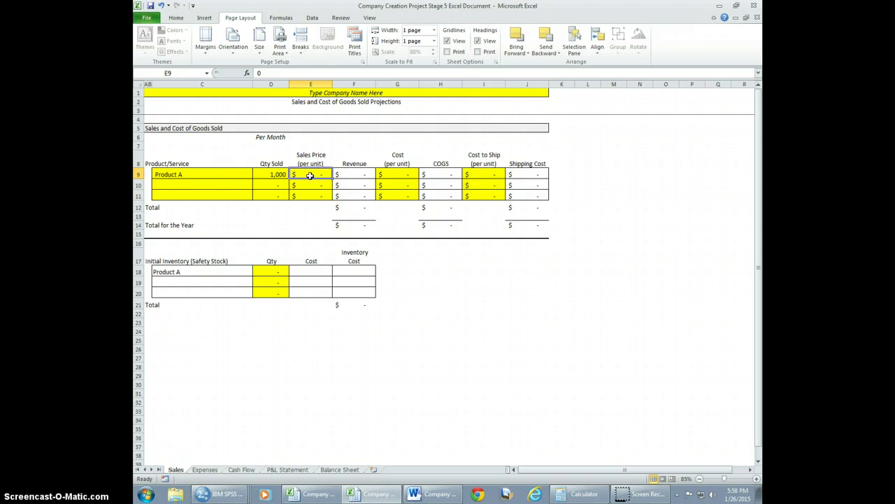
text(5)
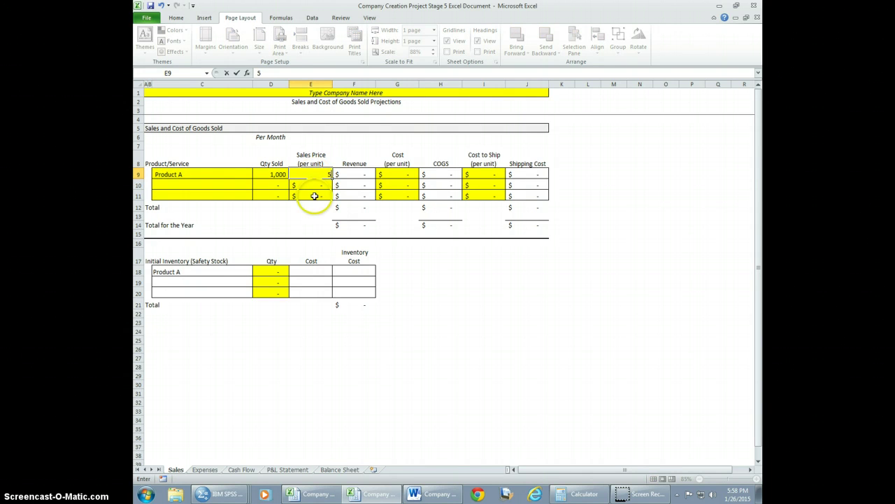
click(426, 275)
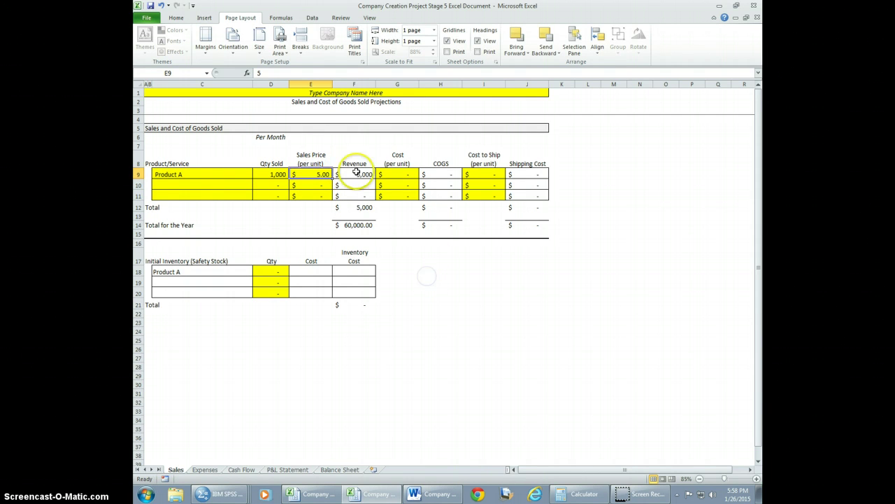
click(316, 176)
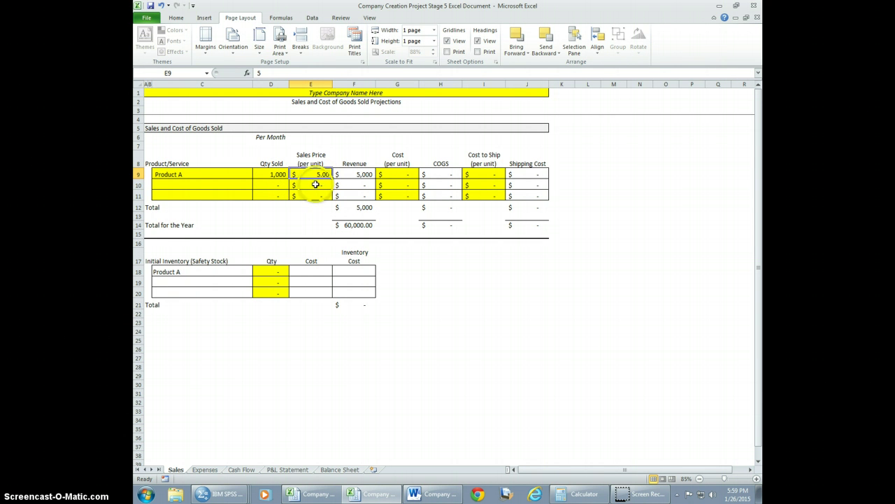
click(310, 175)
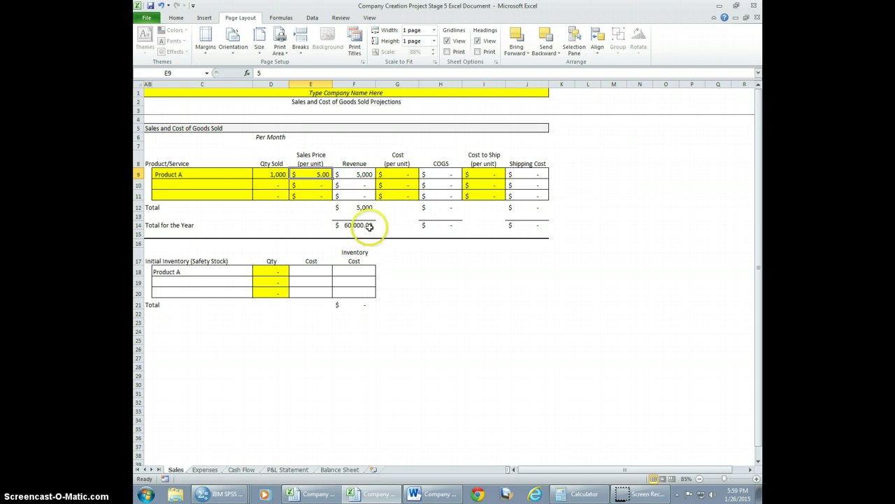
- Set Product A's cost per unit to 2 in the sales projections table
click(400, 176)
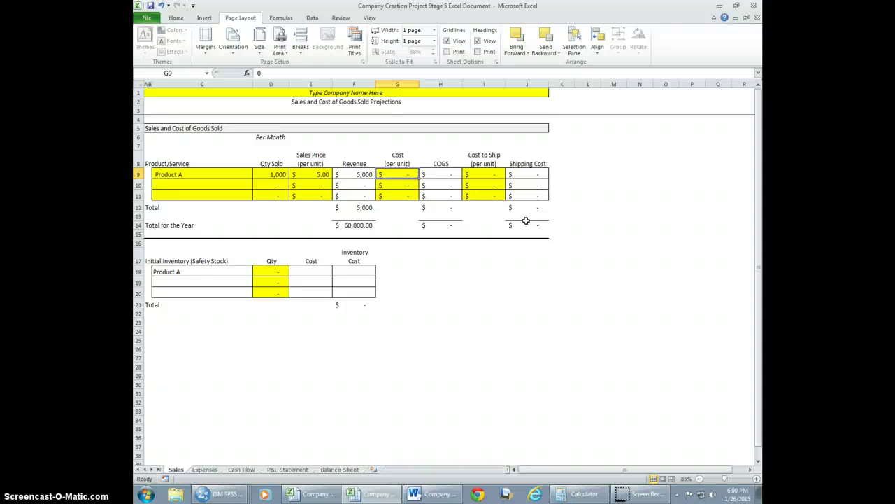
text(2)
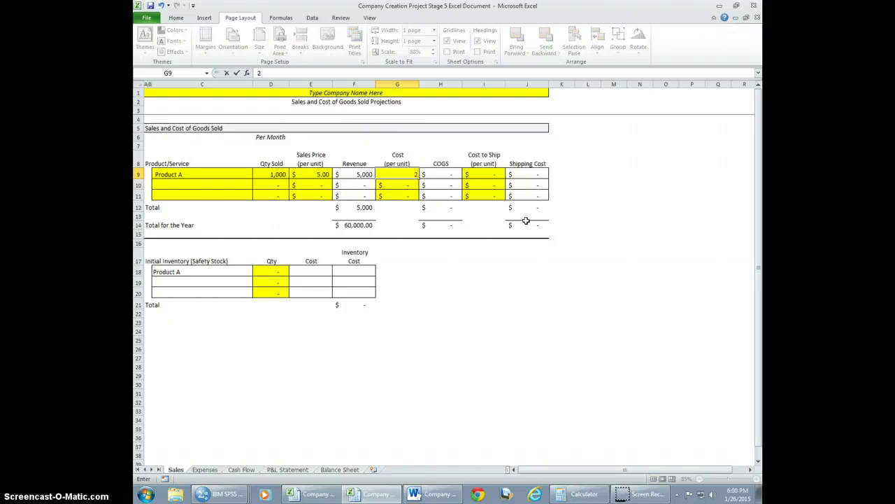
click(480, 344)
click(446, 315)
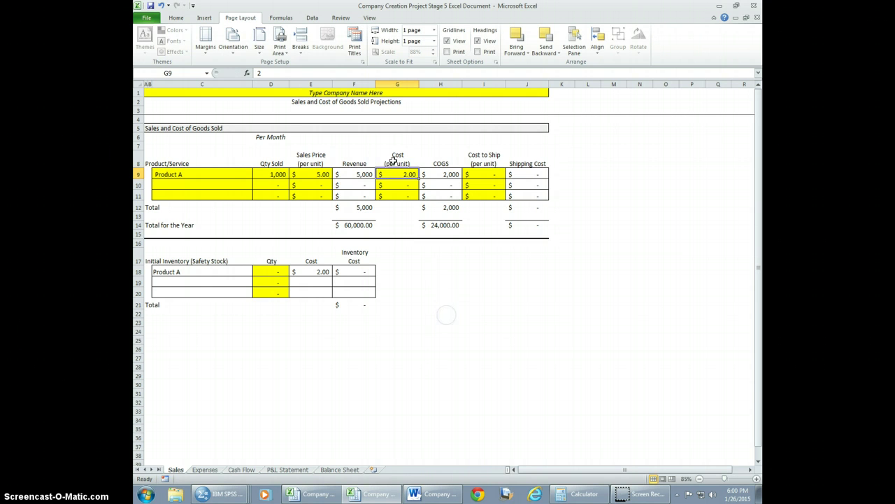
click(380, 173)
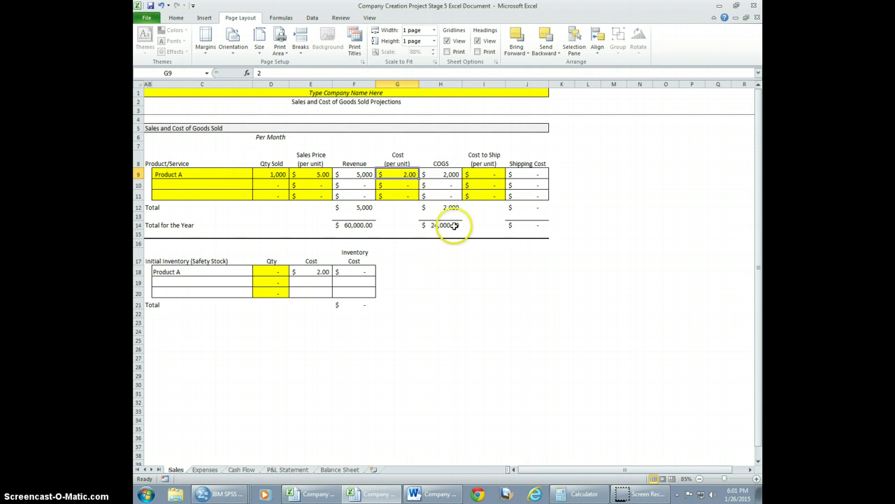
- Set Product A's cost to ship per unit to 1
click(485, 174)
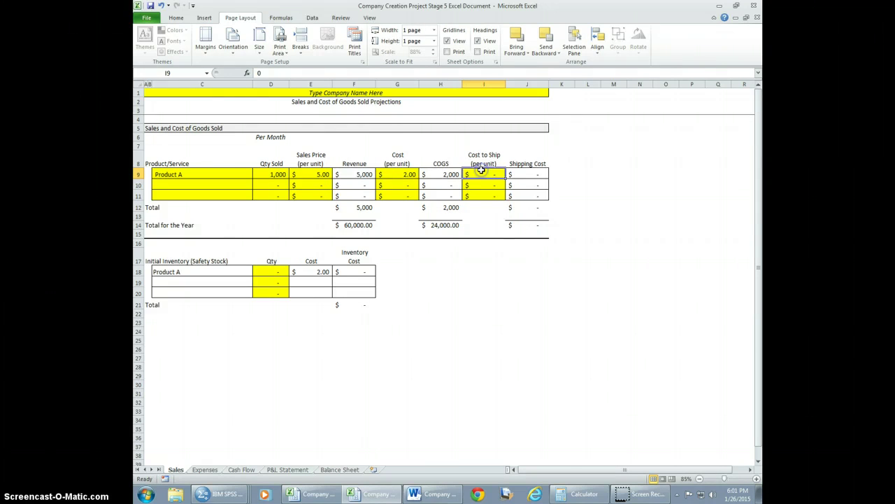
text(1)
click(497, 315)
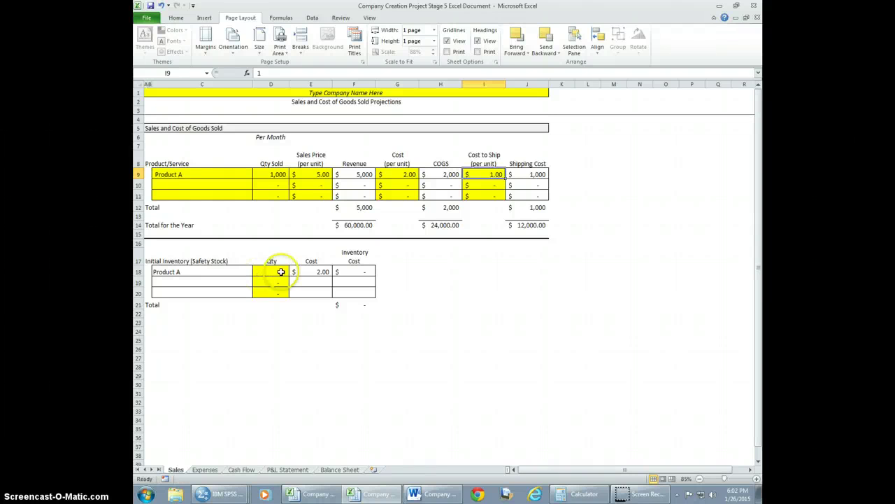
- Set Product A's initial inventory (safety stock) quantity to 100
click(277, 271)
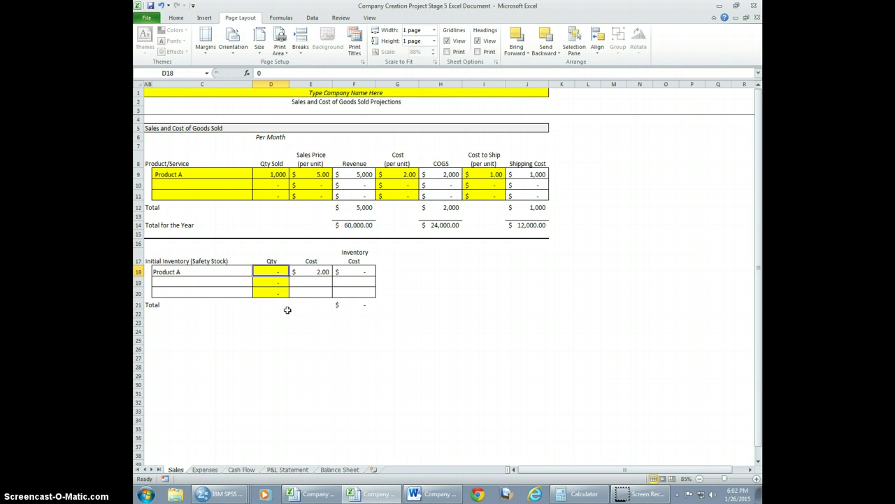
text(100)
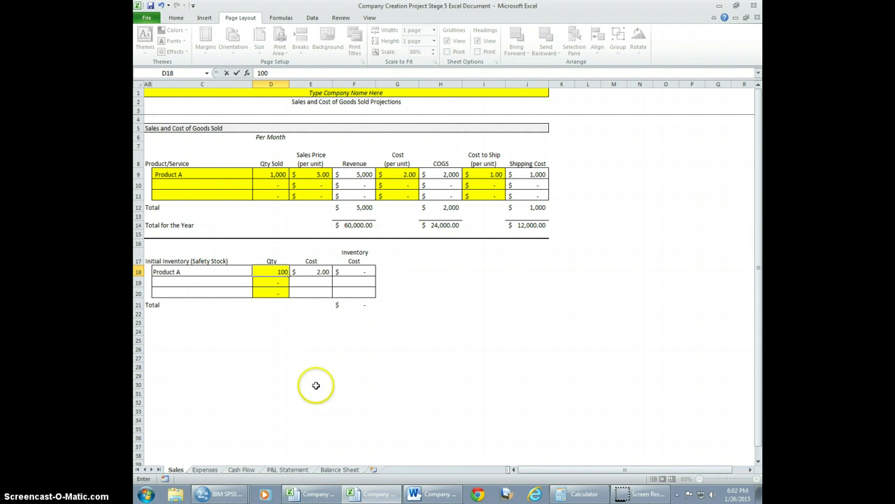
key(ctrl+Return)
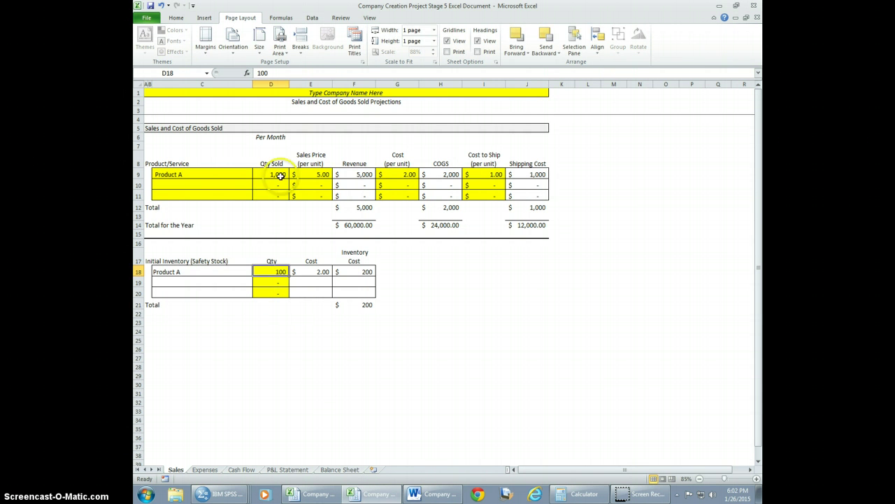